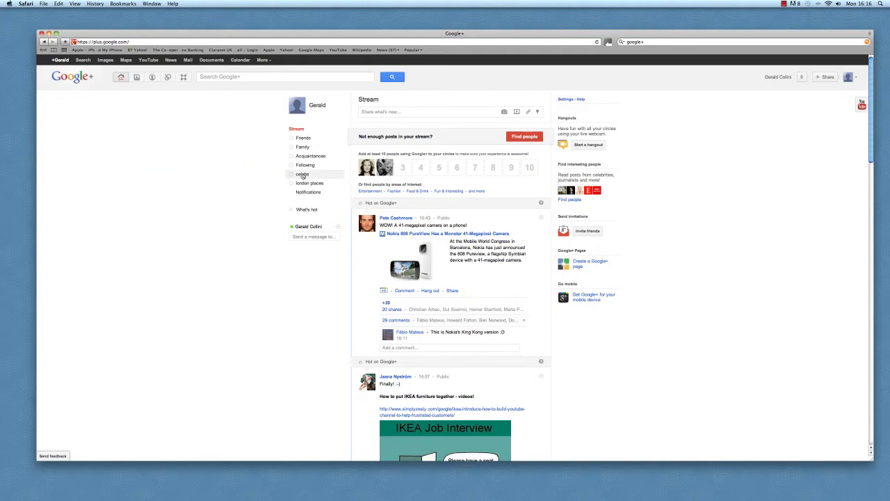
- Show only the posts from the celebs circle and look through them
{"action": "left_click", "coordinate": [302, 176]}
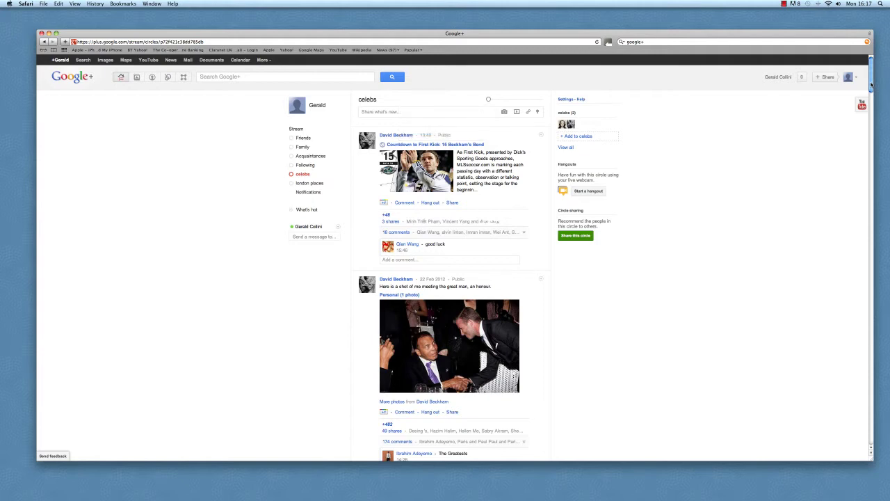
{"action": "scroll", "coordinate": [871, 84], "scroll_direction": "down", "scroll_amount": 1}
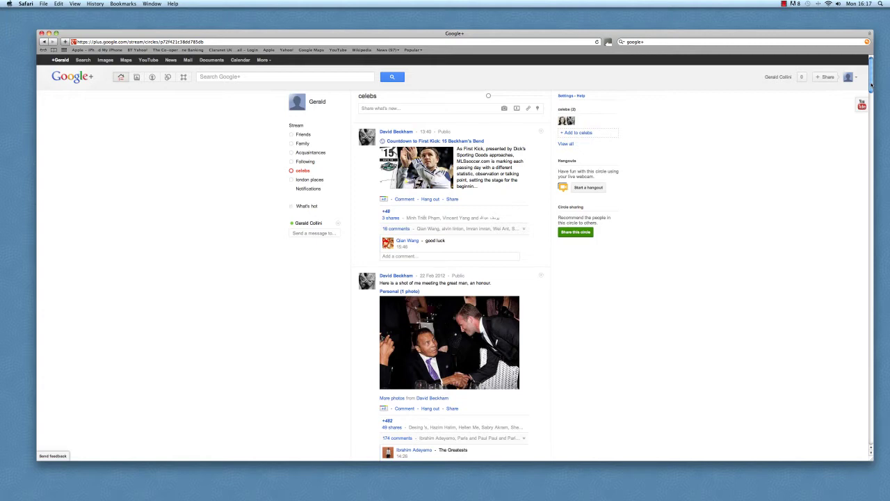
{"action": "scroll", "coordinate": [871, 85], "scroll_direction": "down", "scroll_amount": 1}
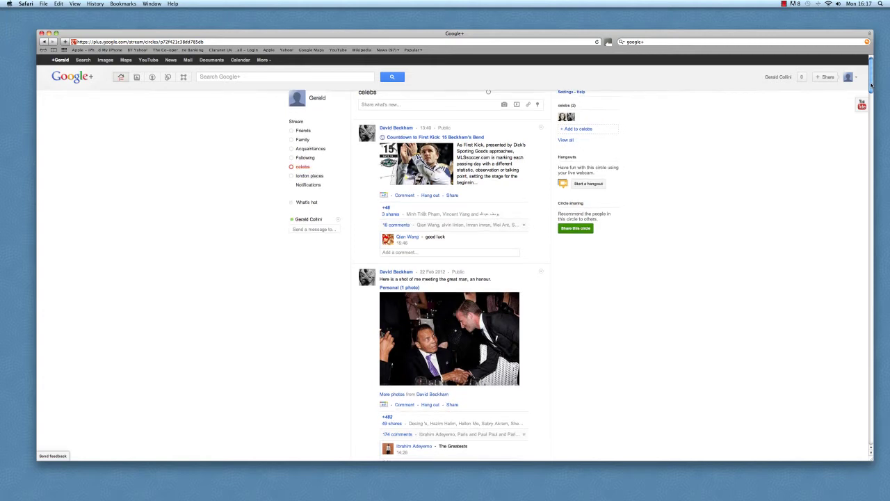
{"action": "left_click_drag", "start_coordinate": [871, 84], "coordinate": [871, 117]}
{"action": "scroll", "coordinate": [757, 124], "scroll_direction": "up", "scroll_amount": 5}
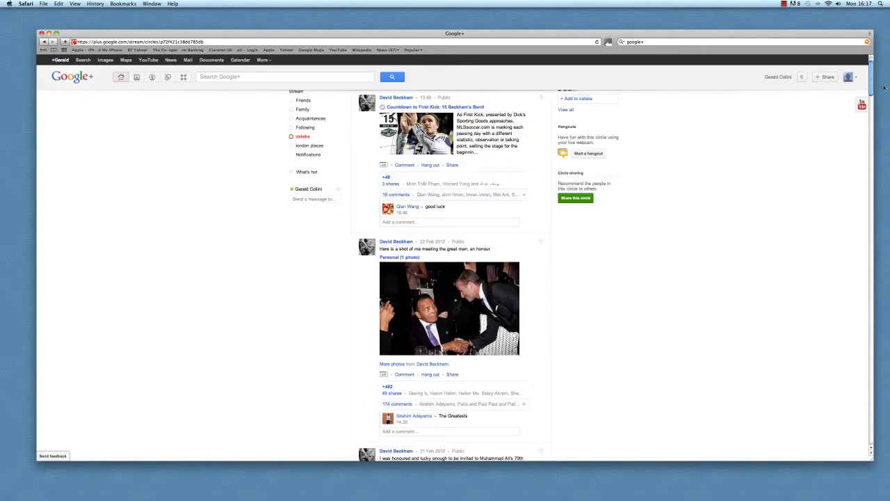
{"action": "left_click_drag", "start_coordinate": [873, 85], "coordinate": [871, 80]}
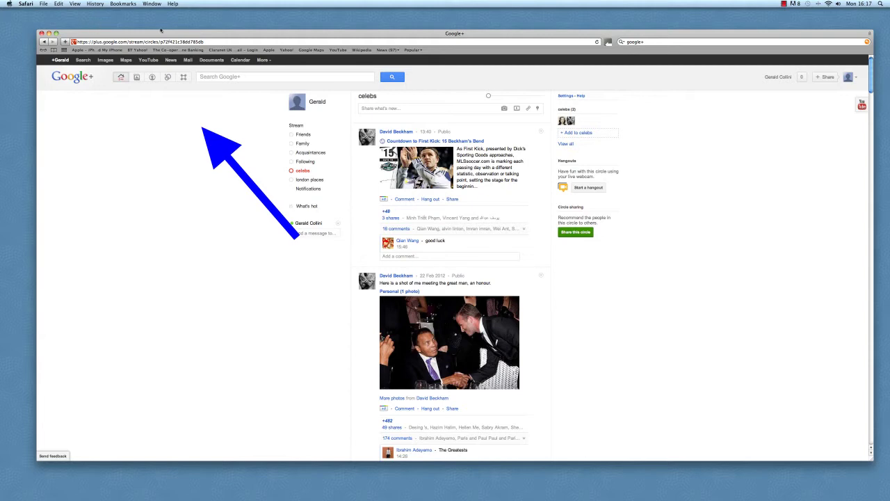
- Open the circles overview and inspect the Friends, Family, Acquaintances, celebs and london places circles
{"action": "left_click", "coordinate": [168, 78]}
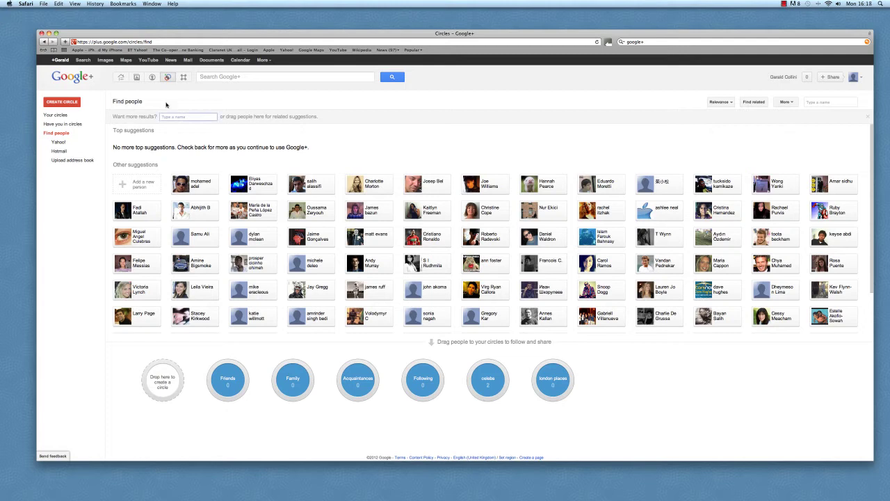
{"action": "mouse_move", "coordinate": [223, 382]}
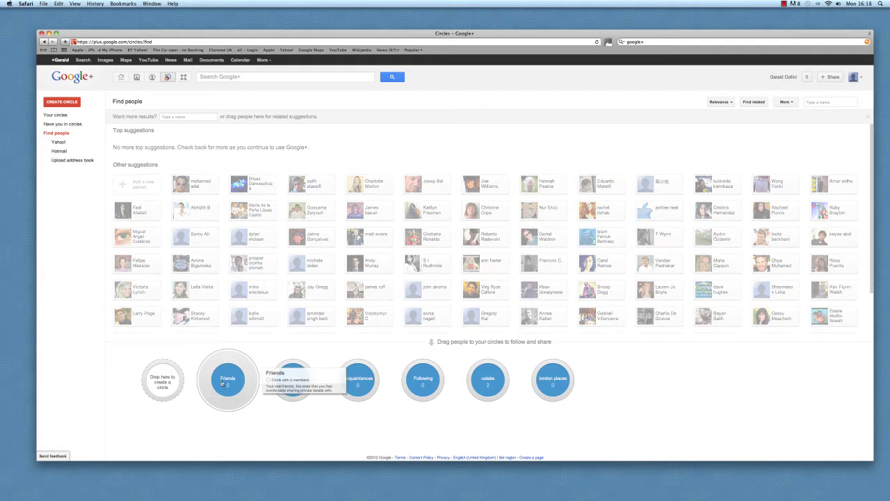
{"action": "mouse_move", "coordinate": [294, 381]}
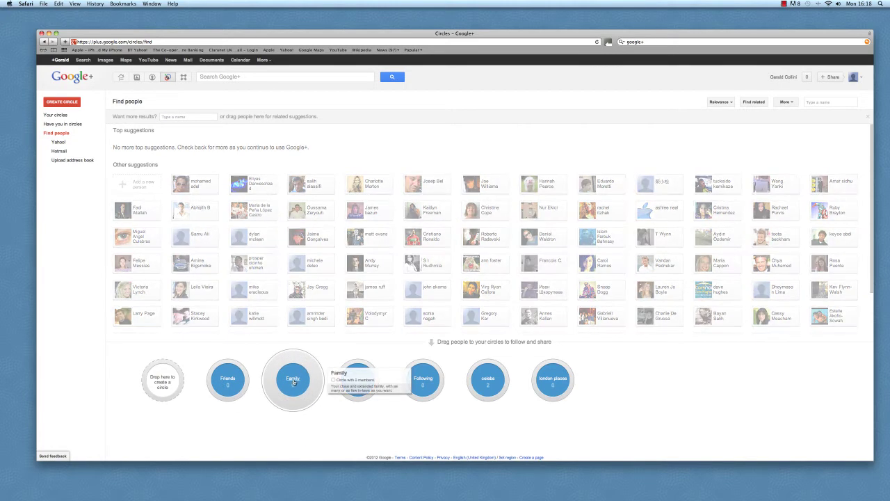
{"action": "mouse_move", "coordinate": [357, 381]}
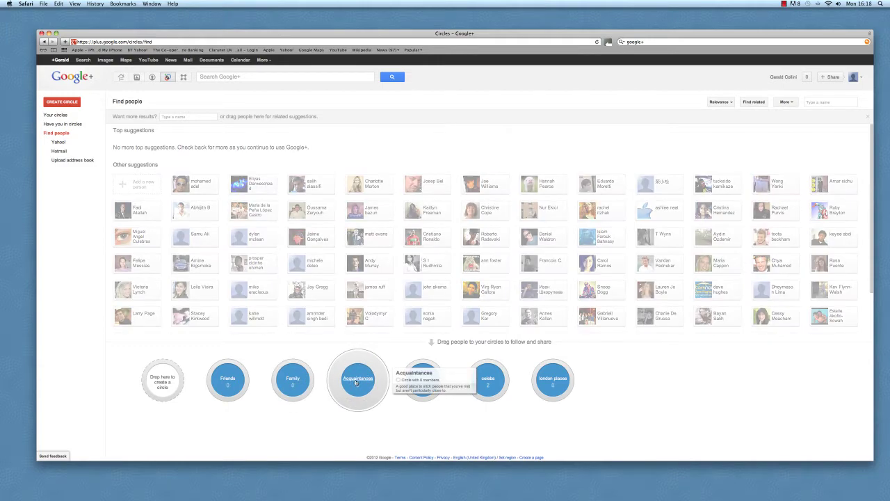
{"action": "mouse_move", "coordinate": [485, 381]}
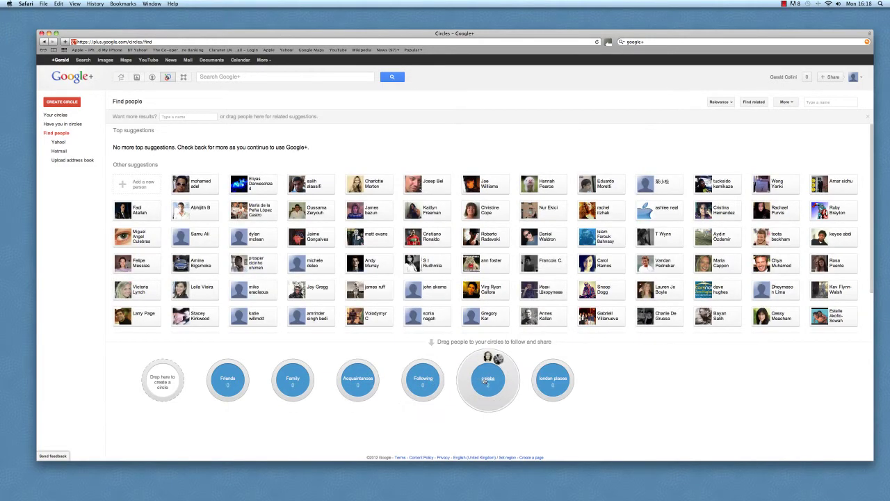
{"action": "mouse_move", "coordinate": [546, 380]}
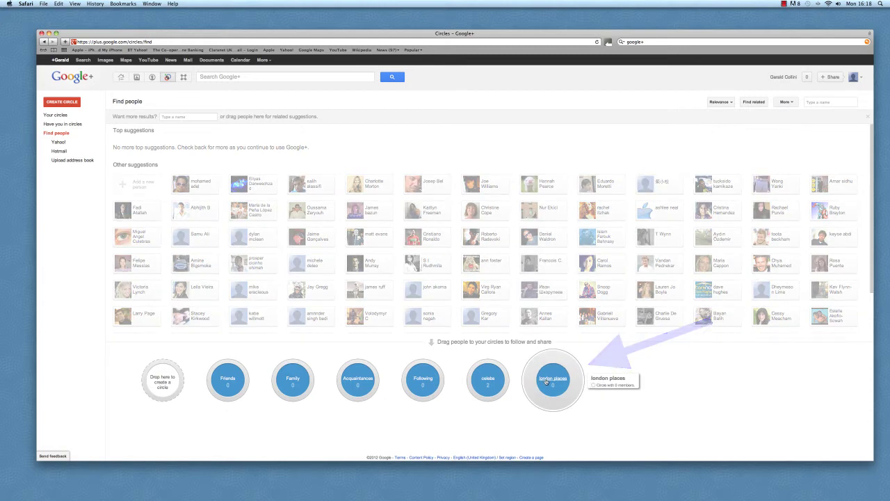
- Rename the london places circle to "london" and save the change
{"action": "left_click", "coordinate": [545, 381]}
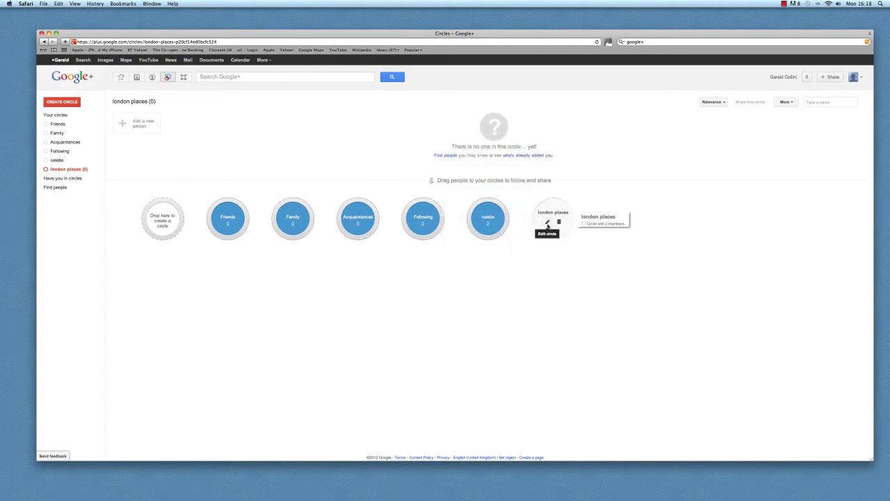
{"action": "left_click", "coordinate": [548, 223]}
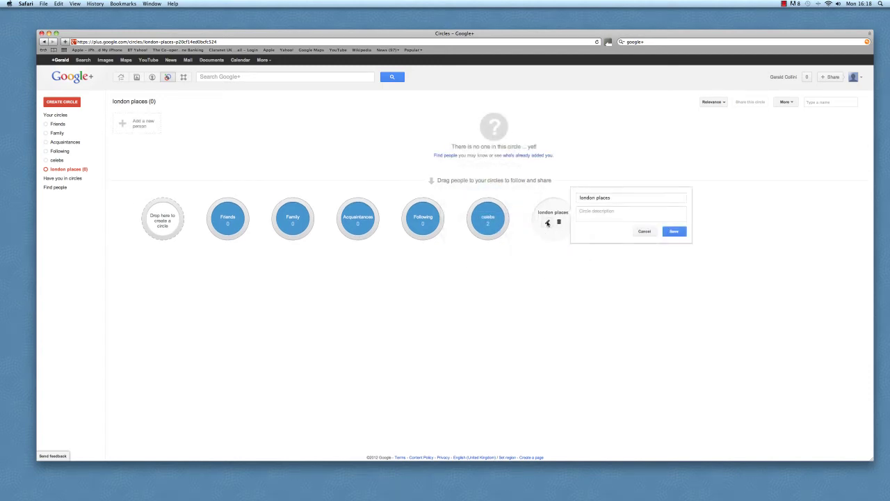
{"action": "left_click", "coordinate": [612, 198]}
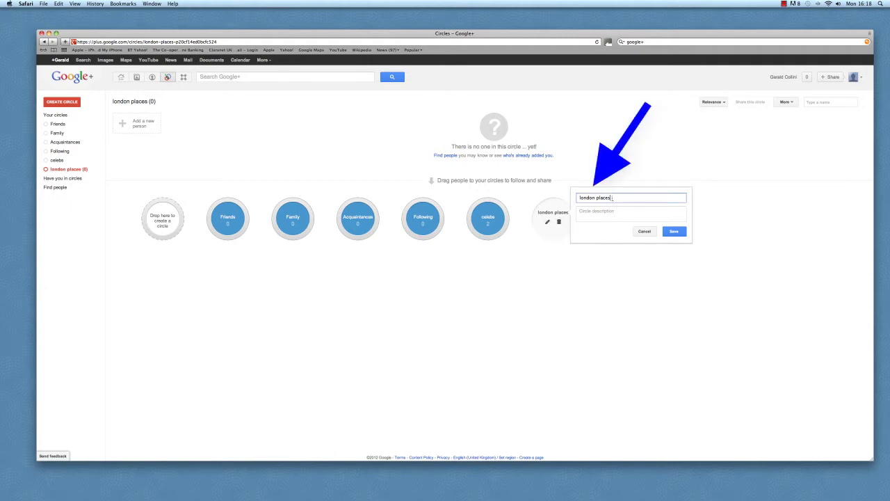
{"action": "left_click_drag", "start_coordinate": [612, 198], "coordinate": [595, 199]}
{"action": "key", "text": "BackSpace"}
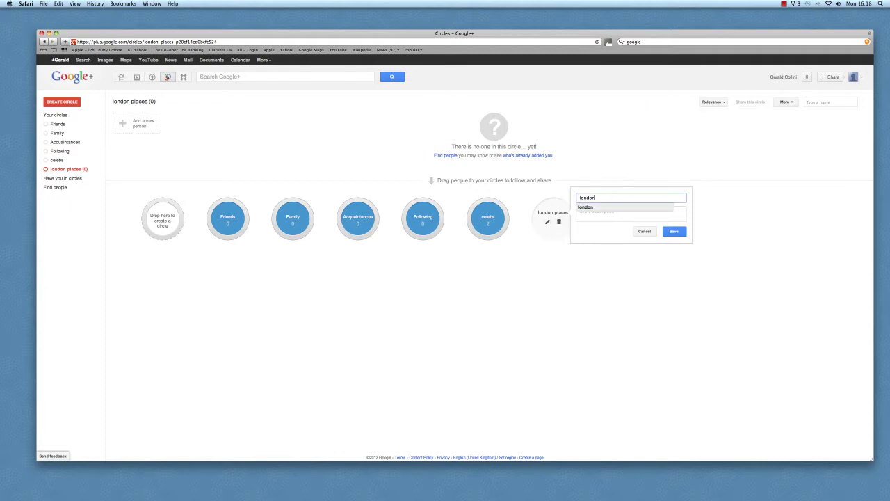
{"action": "left_click", "coordinate": [672, 232]}
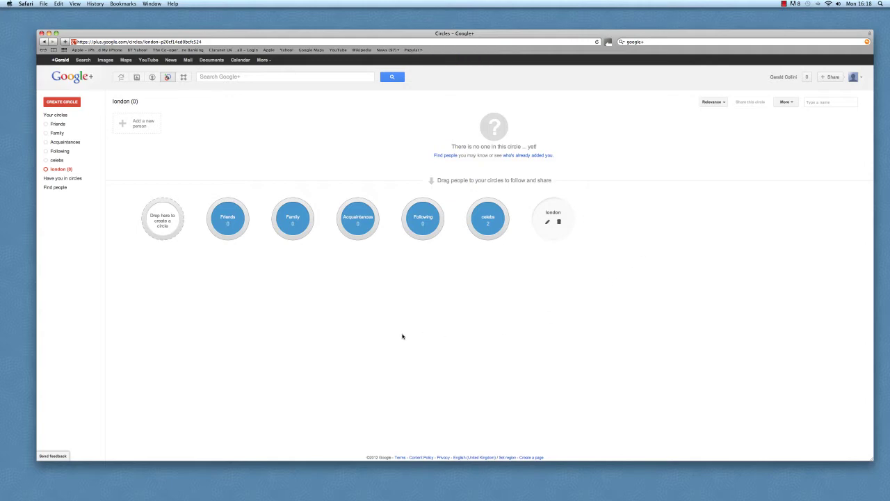
- Find people for the empty circle by searching for "london" and choosing London Evening Standard as the basis for related suggestions
{"action": "left_click", "coordinate": [445, 155]}
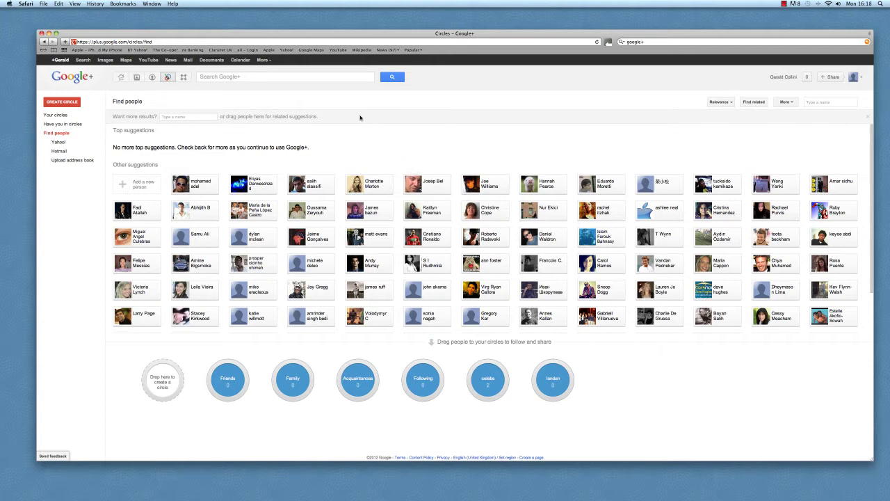
{"action": "left_click", "coordinate": [164, 117]}
{"action": "type", "text": "london"}
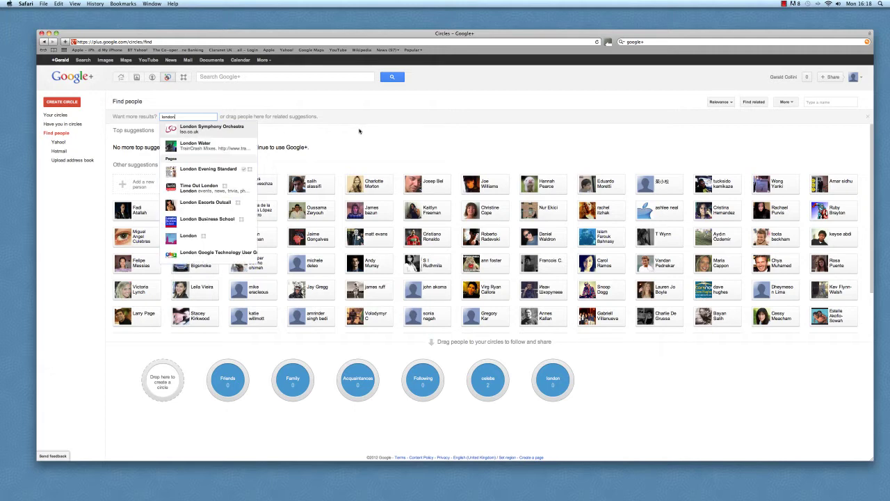
{"action": "left_click", "coordinate": [206, 169]}
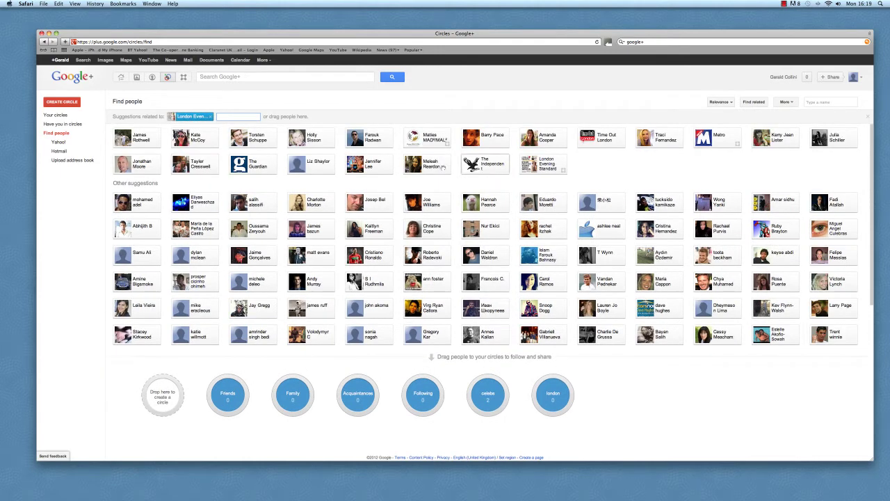
- Add London Evening Standard, The Independent, The Guardian and Time Out London to the london circle
{"action": "mouse_move", "coordinate": [548, 165]}
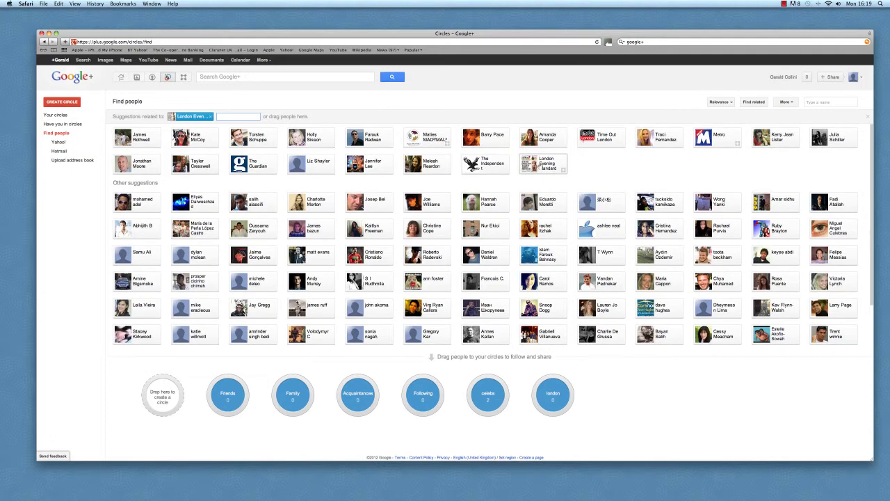
{"action": "left_click", "coordinate": [541, 166]}
{"action": "left_click_drag", "start_coordinate": [541, 167], "coordinate": [555, 375]}
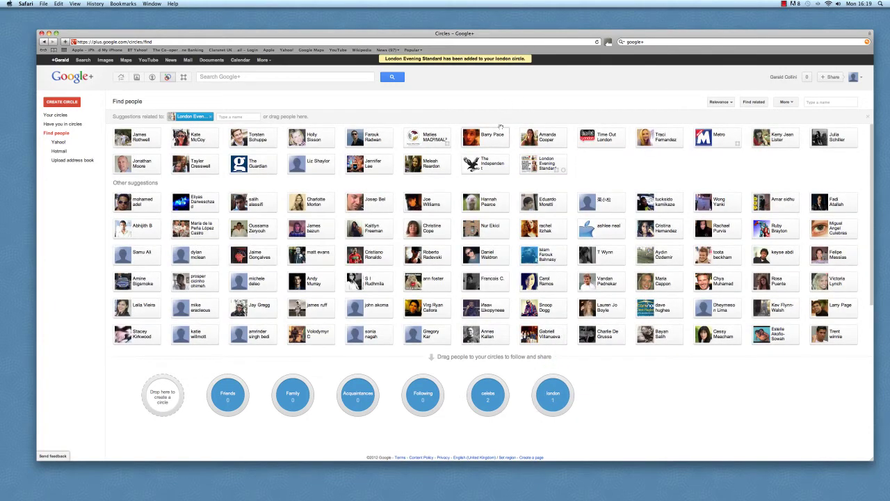
{"action": "left_click_drag", "start_coordinate": [486, 163], "coordinate": [554, 388]}
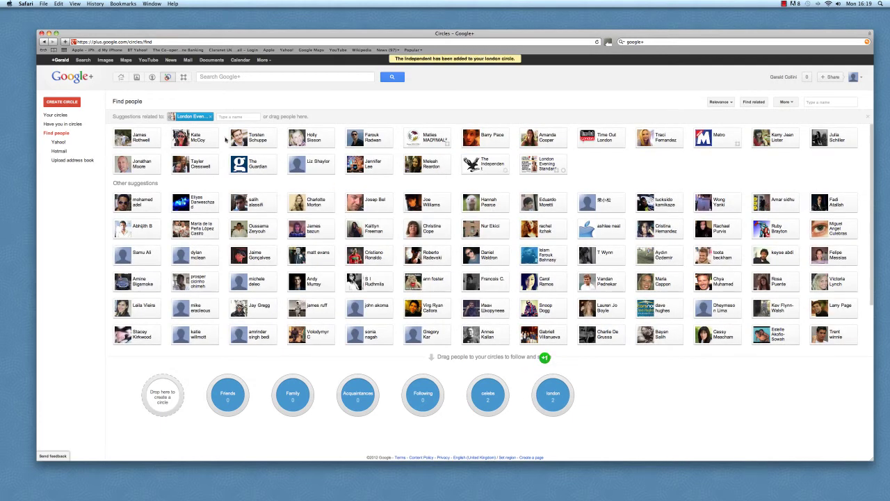
{"action": "left_click_drag", "start_coordinate": [254, 163], "coordinate": [549, 385]}
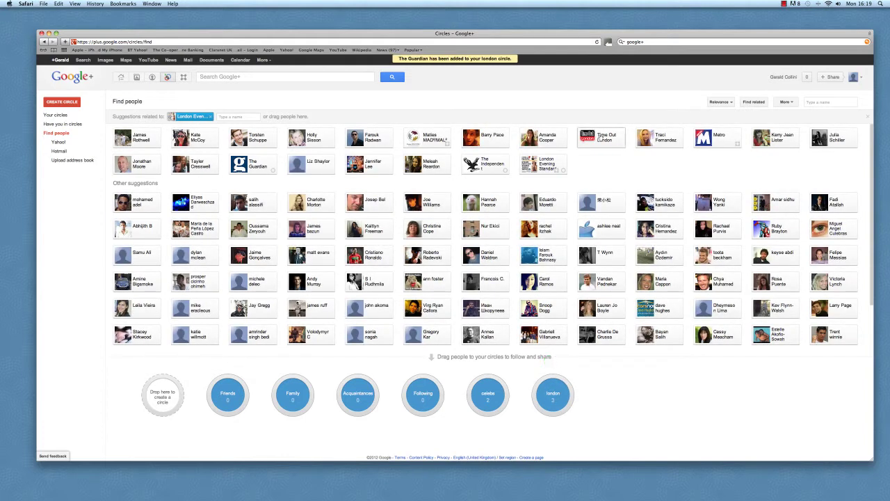
{"action": "left_click_drag", "start_coordinate": [600, 138], "coordinate": [550, 395]}
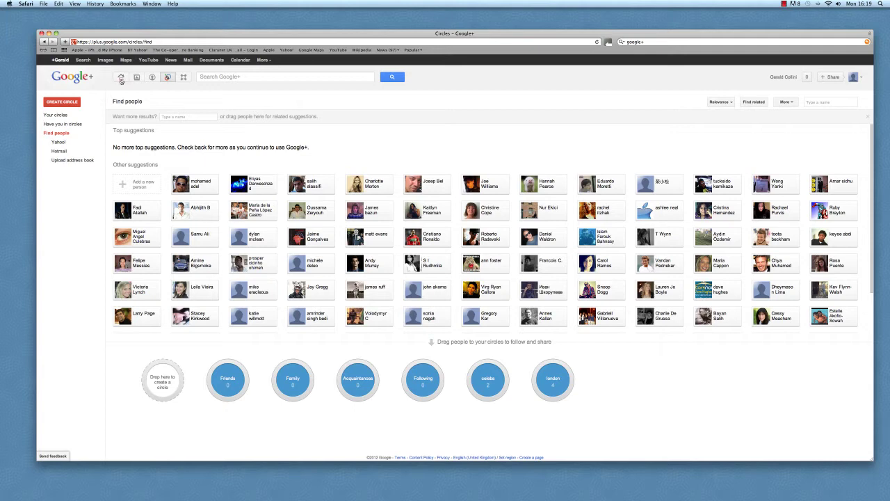
- Return to the home page and look through the combined stream of posts from all circles
{"action": "left_click", "coordinate": [121, 78]}
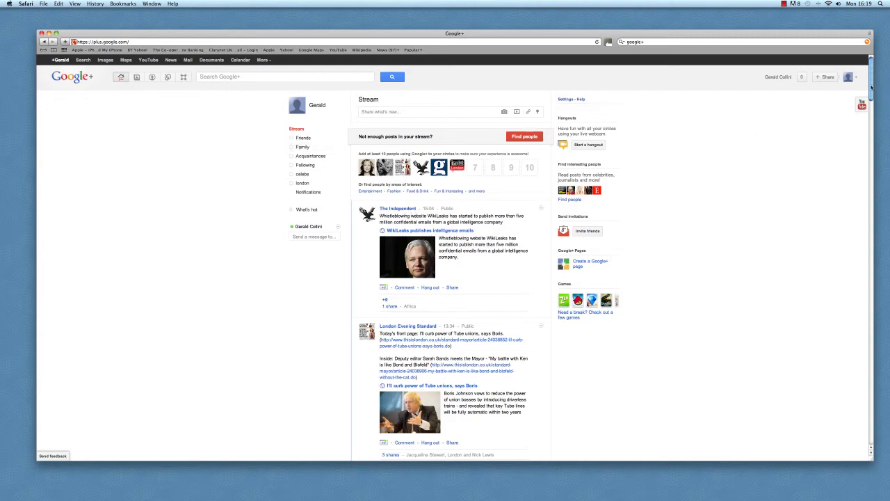
{"action": "left_click_drag", "start_coordinate": [871, 87], "coordinate": [866, 155]}
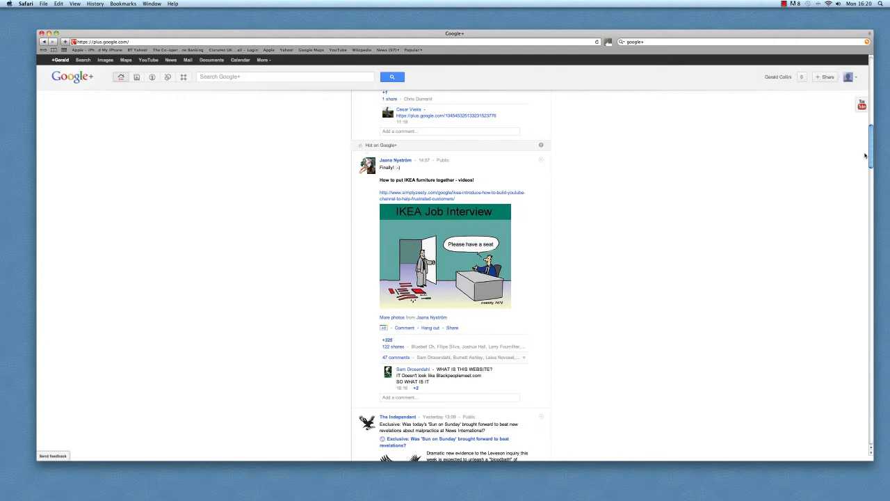
{"action": "left_click_drag", "start_coordinate": [872, 154], "coordinate": [871, 172]}
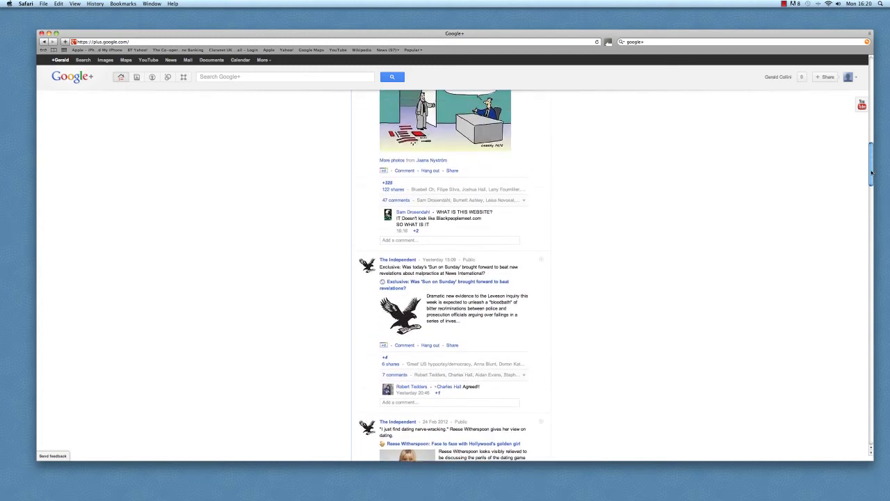
{"action": "left_click_drag", "start_coordinate": [871, 172], "coordinate": [871, 87]}
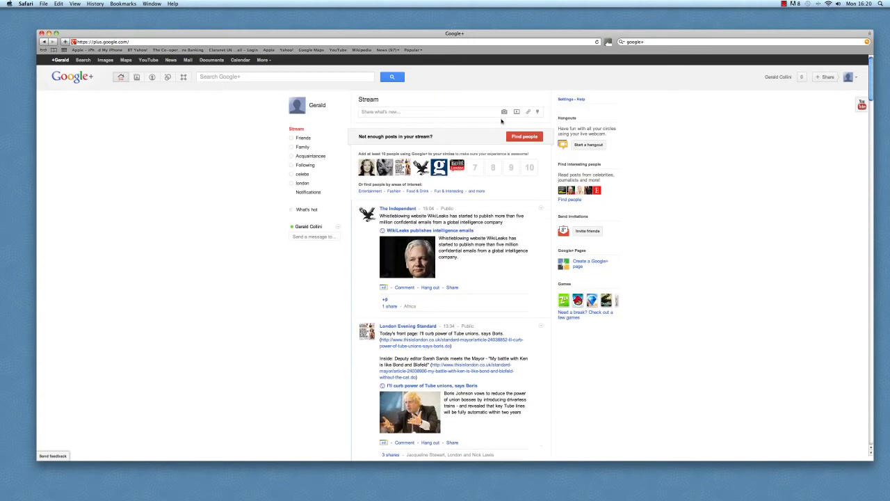
- Filter the stream to the london circle and browse its posts
{"action": "left_click", "coordinate": [300, 184]}
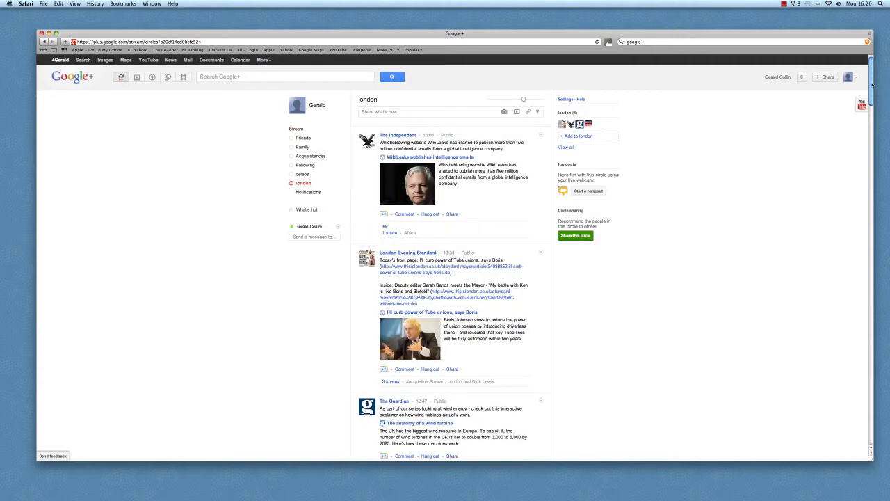
{"action": "left_click_drag", "start_coordinate": [872, 83], "coordinate": [860, 234]}
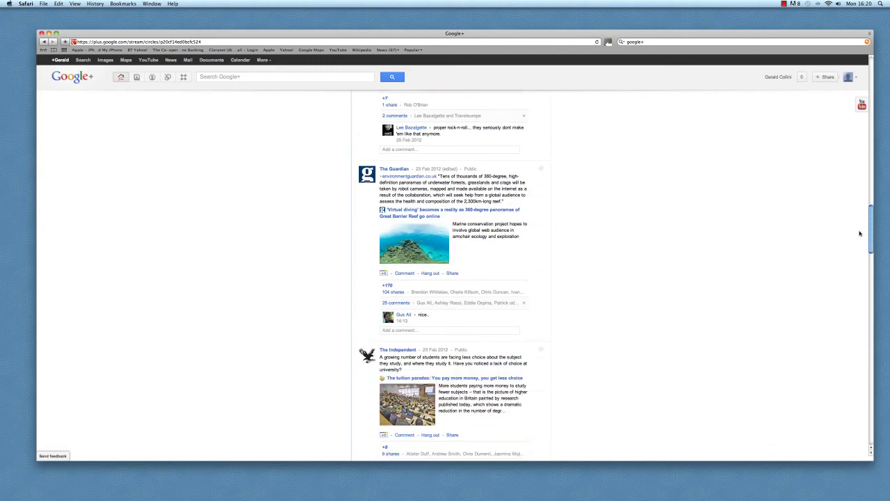
{"action": "scroll", "coordinate": [860, 234], "scroll_direction": "up", "scroll_amount": 20}
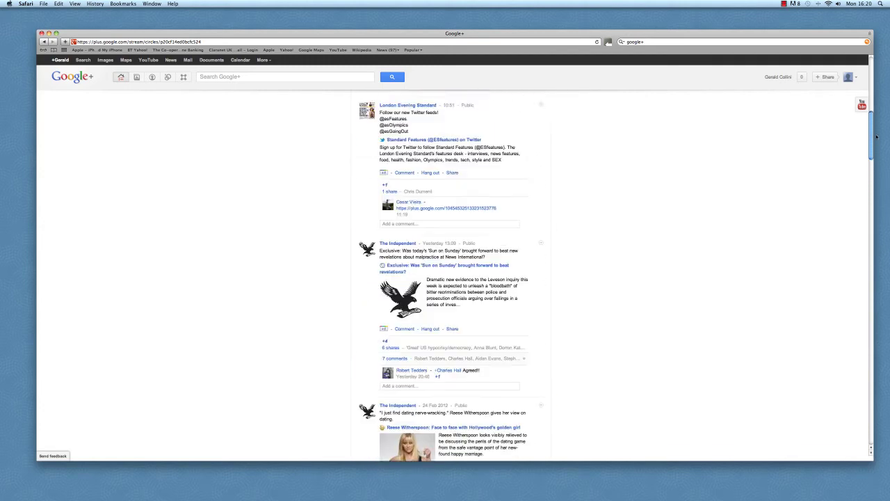
{"action": "left_click_drag", "start_coordinate": [877, 88], "coordinate": [877, 79]}
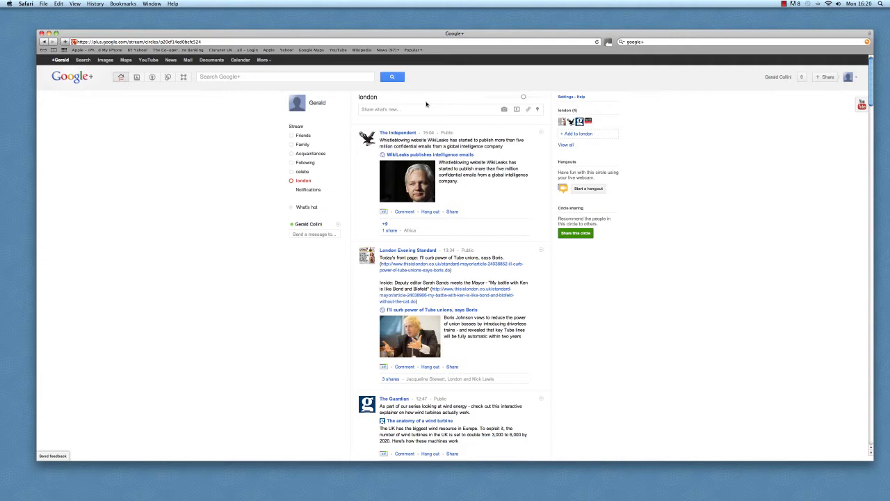
- Switch the stream from the london circle to the celebs circle and review its posts
{"action": "left_click", "coordinate": [300, 172]}
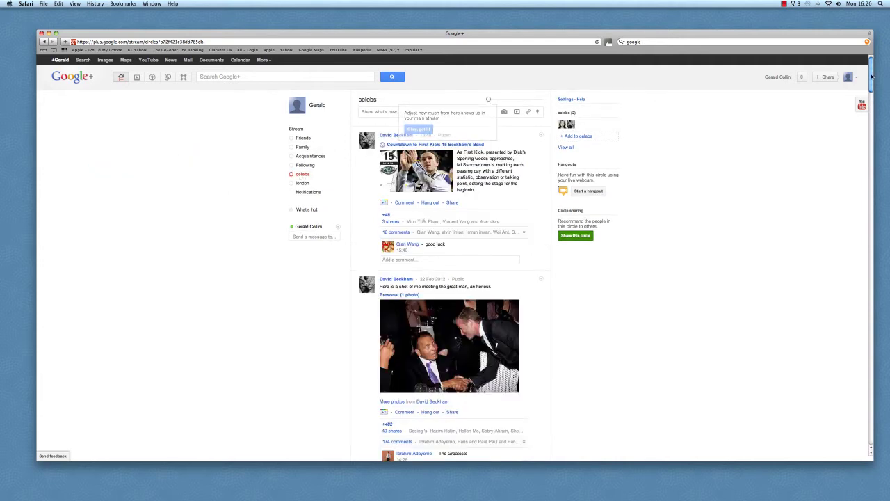
{"action": "scroll", "coordinate": [872, 78], "scroll_direction": "down", "scroll_amount": 1}
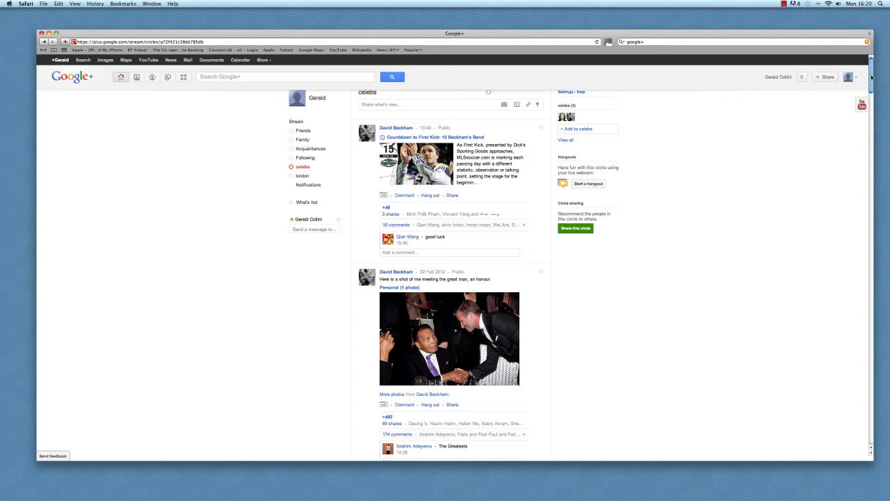
{"action": "mouse_move", "coordinate": [872, 78]}
{"action": "left_mouse_down"}
{"action": "mouse_move", "coordinate": [866, 161]}
{"action": "mouse_move", "coordinate": [873, 69]}
{"action": "left_mouse_up"}
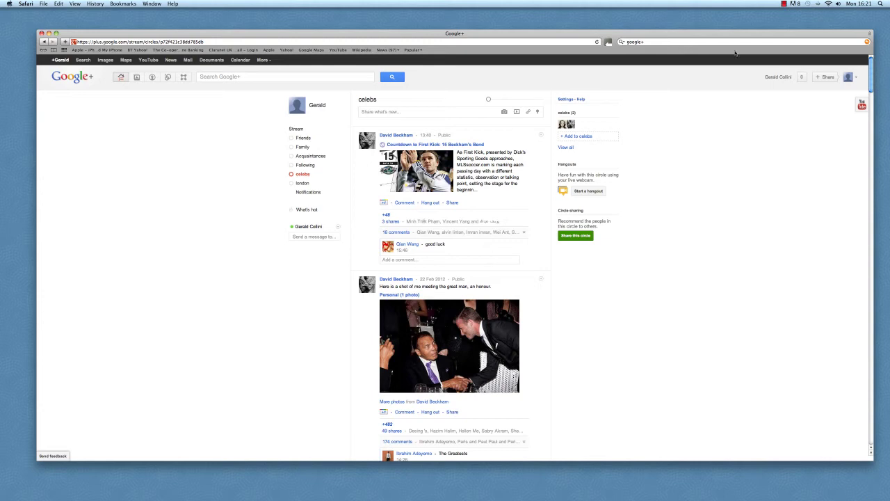
- Set how much the london circle contributes to the main stream to its lowest level, and check the main stream's posts
{"action": "left_click", "coordinate": [295, 130]}
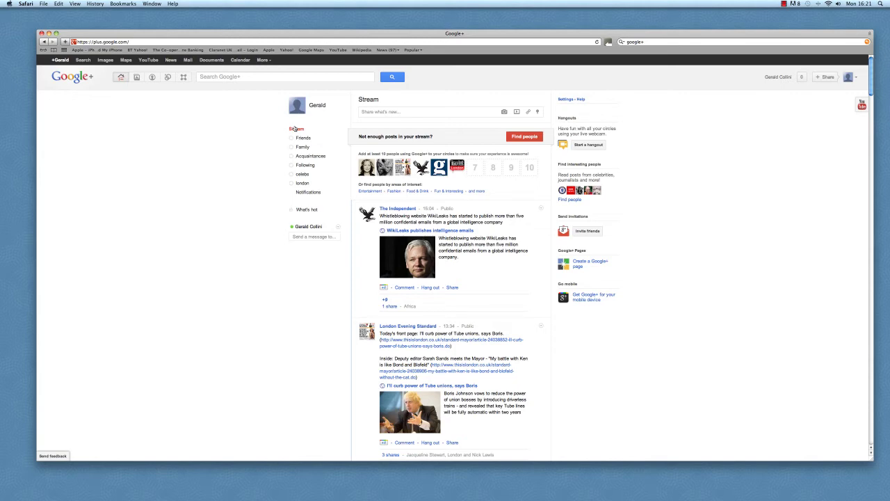
{"action": "left_click", "coordinate": [300, 183]}
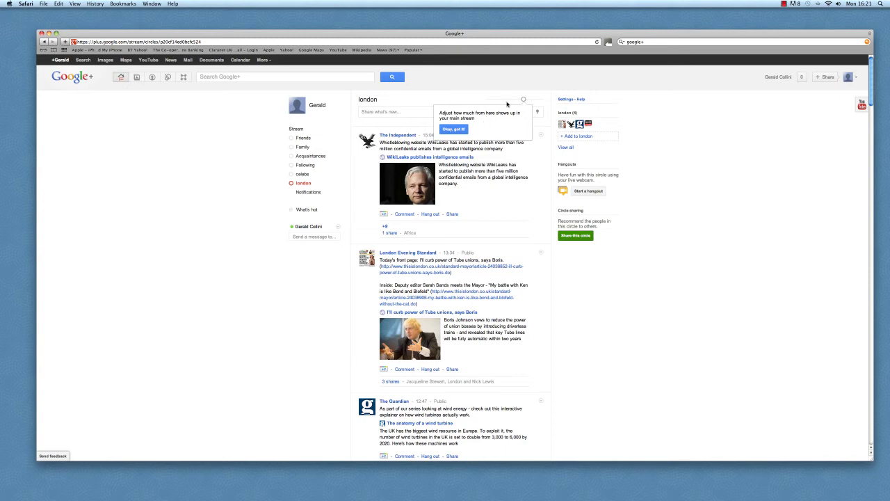
{"action": "mouse_move", "coordinate": [524, 101]}
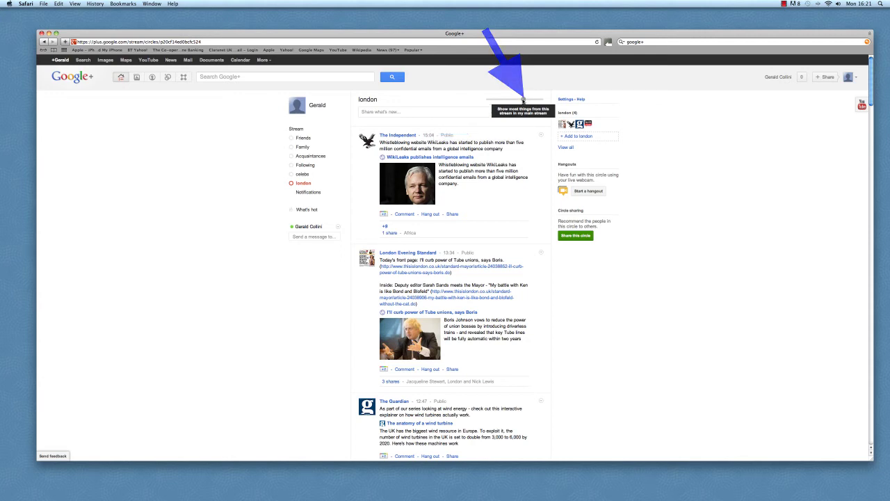
{"action": "mouse_move", "coordinate": [524, 101]}
{"action": "left_mouse_down"}
{"action": "mouse_move", "coordinate": [542, 101]}
{"action": "mouse_move", "coordinate": [489, 100]}
{"action": "left_mouse_up"}
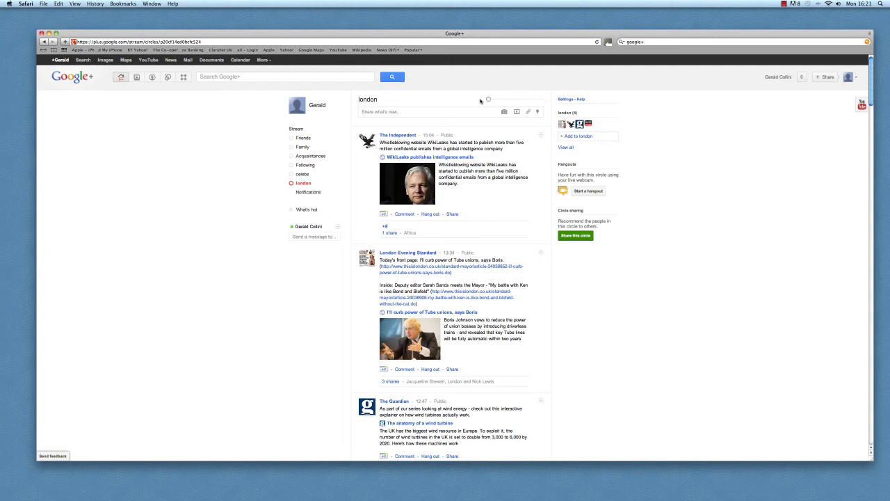
{"action": "left_click", "coordinate": [297, 131]}
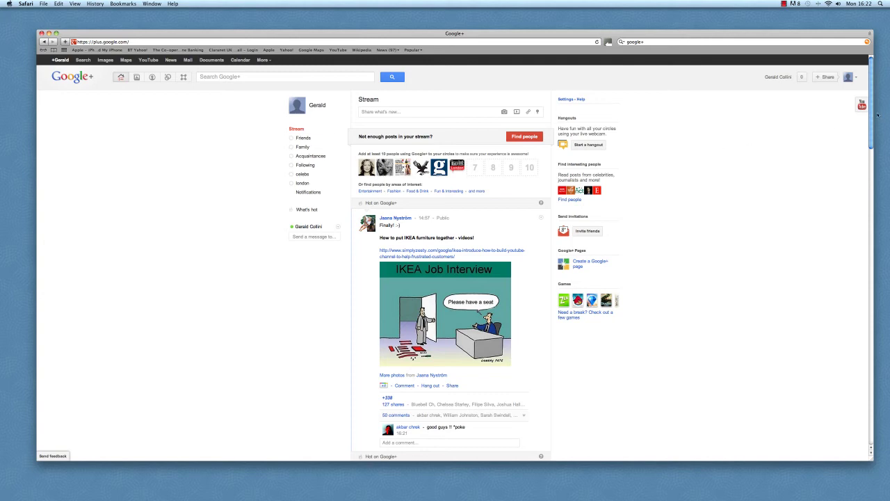
{"action": "mouse_move", "coordinate": [870, 109]}
{"action": "left_mouse_down"}
{"action": "mouse_move", "coordinate": [869, 252]}
{"action": "mouse_move", "coordinate": [868, 146]}
{"action": "left_mouse_up"}
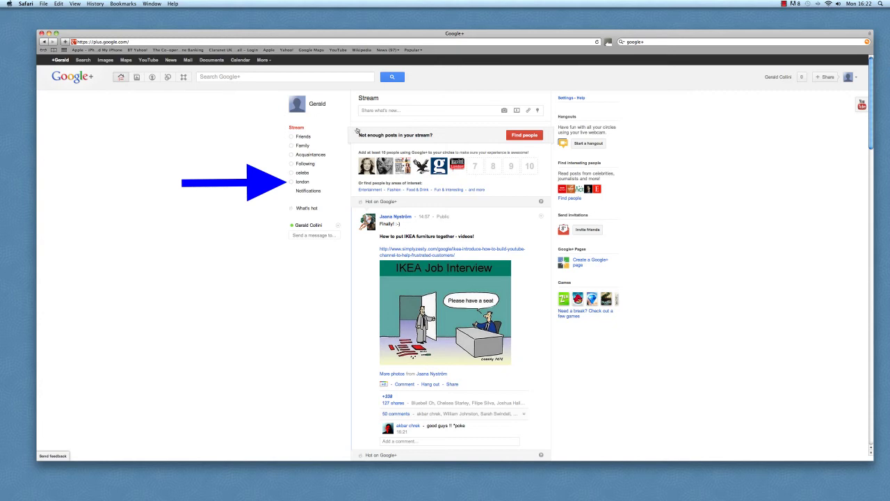
- Set the london circle to show most things in the main stream, and review the combined stream
{"action": "left_click", "coordinate": [300, 183]}
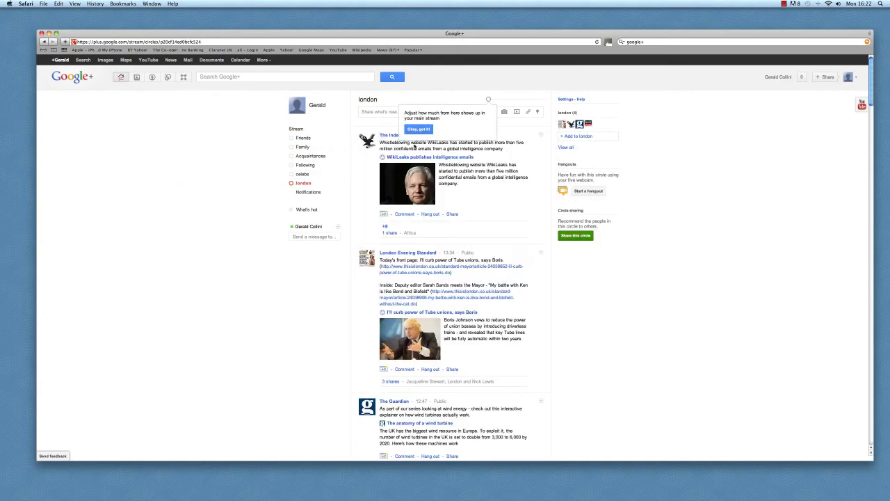
{"action": "left_click", "coordinate": [500, 99]}
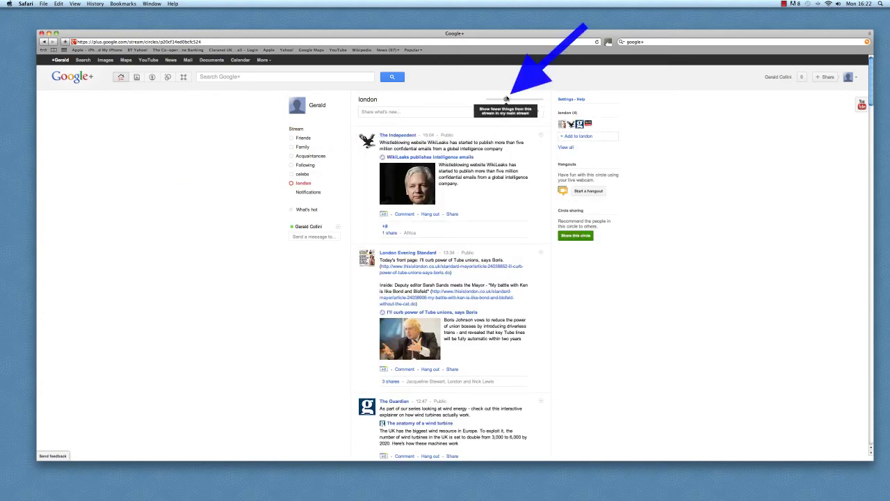
{"action": "left_click", "coordinate": [521, 99]}
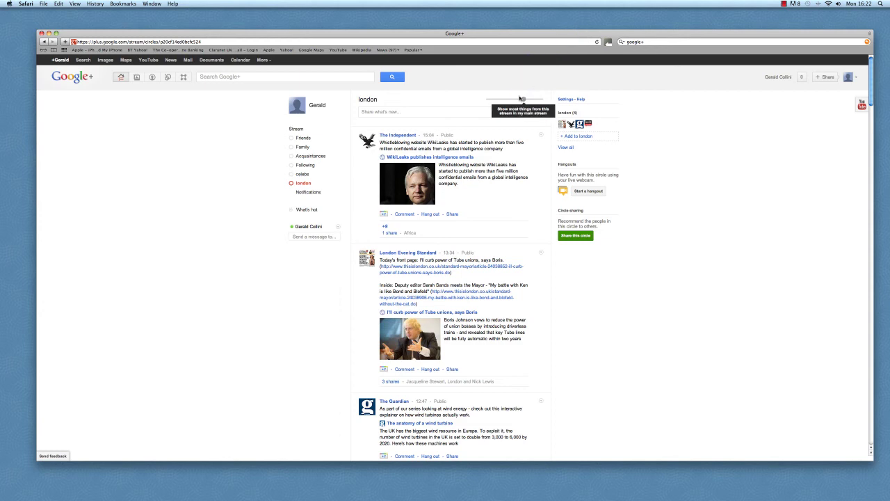
{"action": "left_click", "coordinate": [299, 130]}
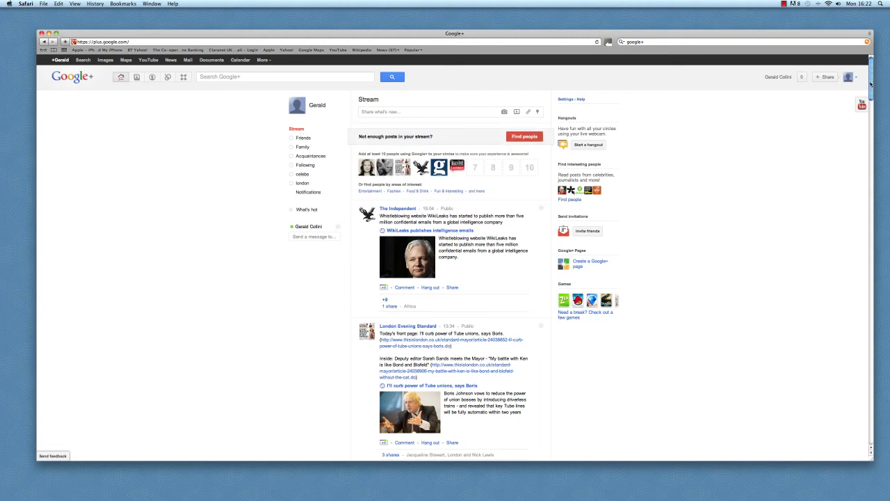
{"action": "mouse_move", "coordinate": [870, 83]}
{"action": "left_mouse_down"}
{"action": "mouse_move", "coordinate": [870, 166]}
{"action": "mouse_move", "coordinate": [870, 72]}
{"action": "left_mouse_up"}
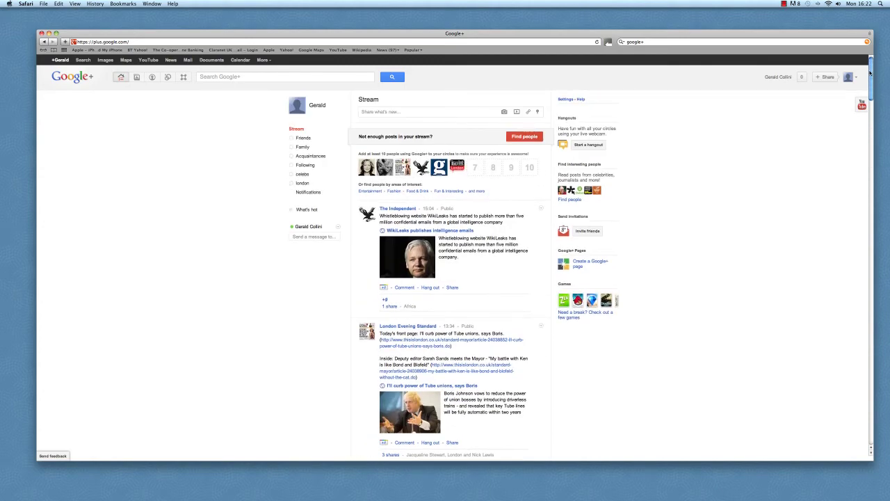